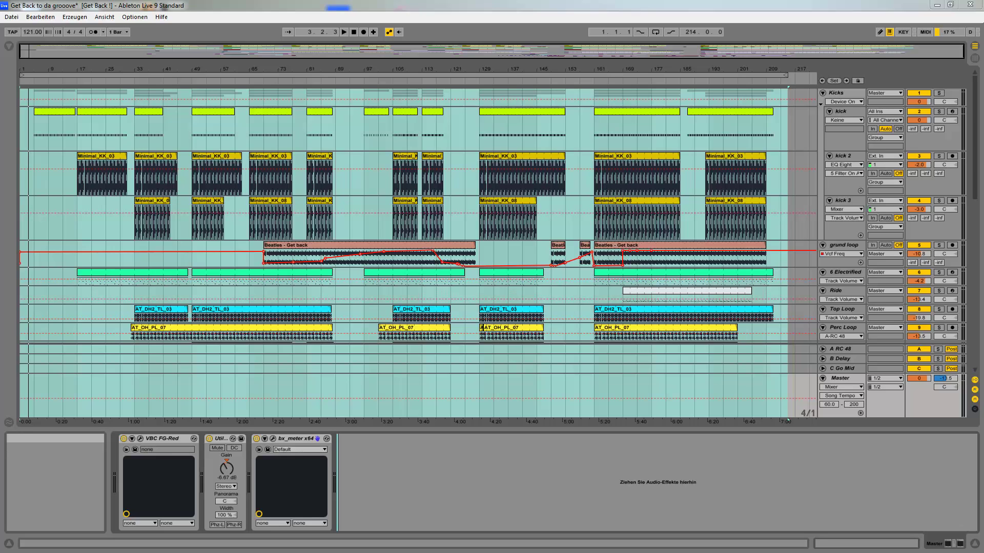
Step: Collapse the Kicks and Vocals group tracks in the arrangement
{"action": "left_click", "coordinate": [822, 93]}
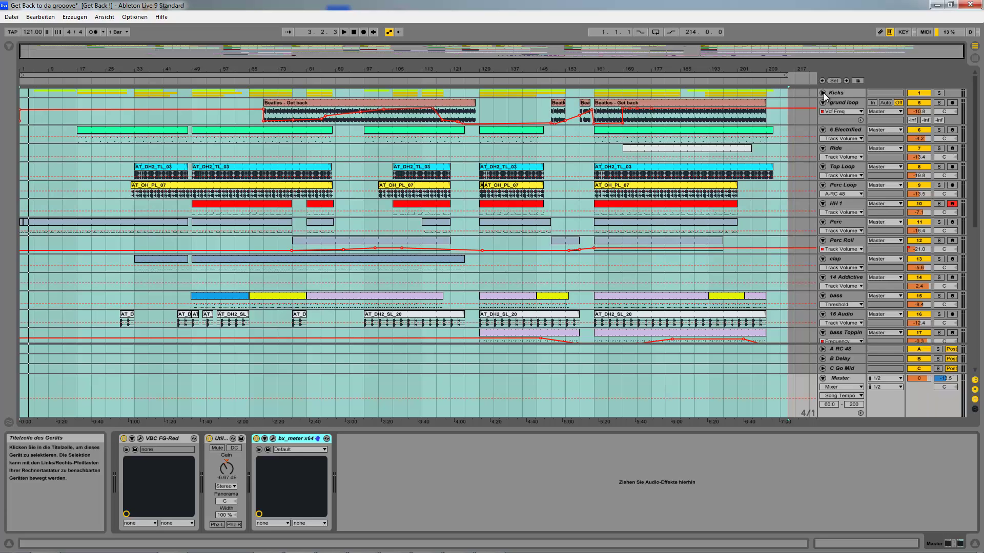
{"action": "scroll", "coordinate": [715, 241], "scroll_direction": "down", "scroll_amount": 4}
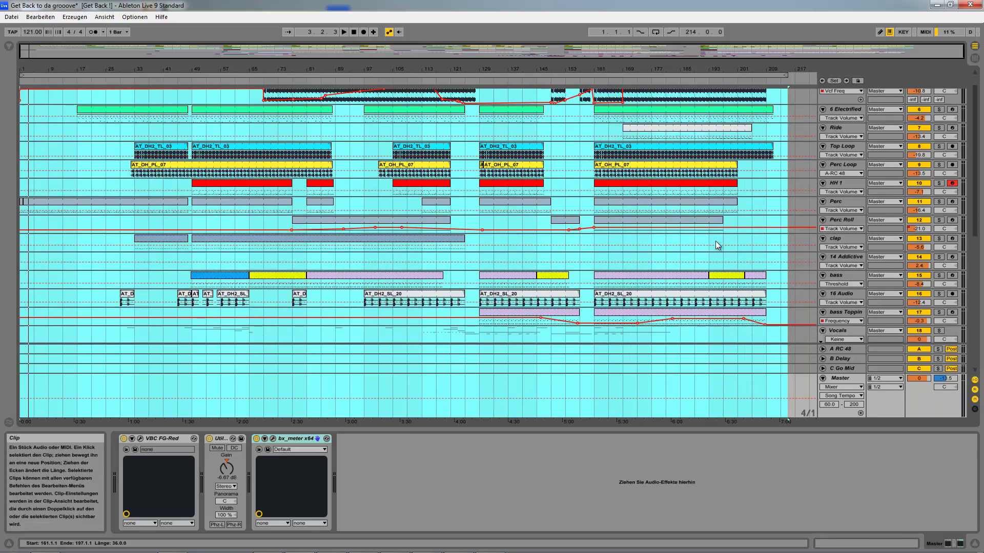
{"action": "scroll", "coordinate": [716, 243], "scroll_direction": "down", "scroll_amount": 5}
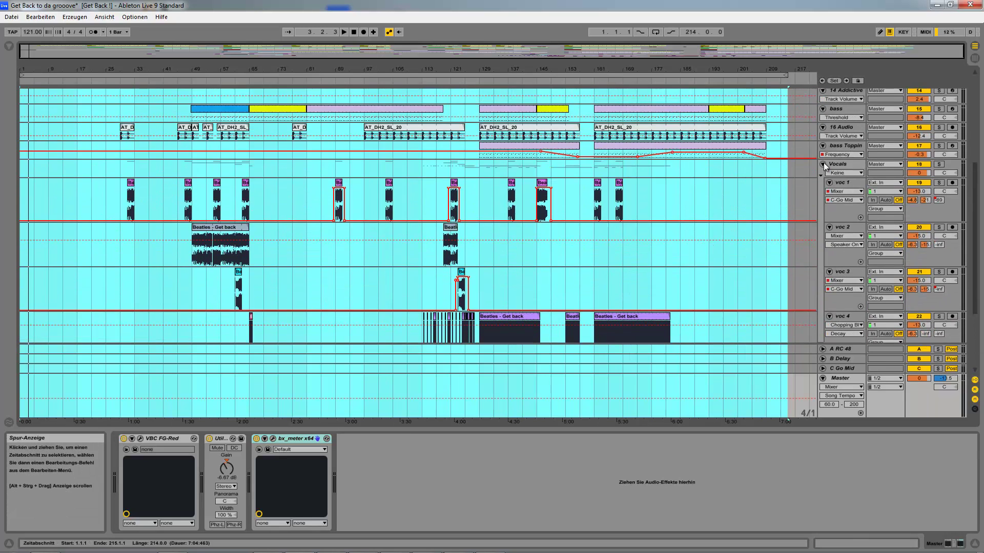
{"action": "left_click", "coordinate": [823, 164]}
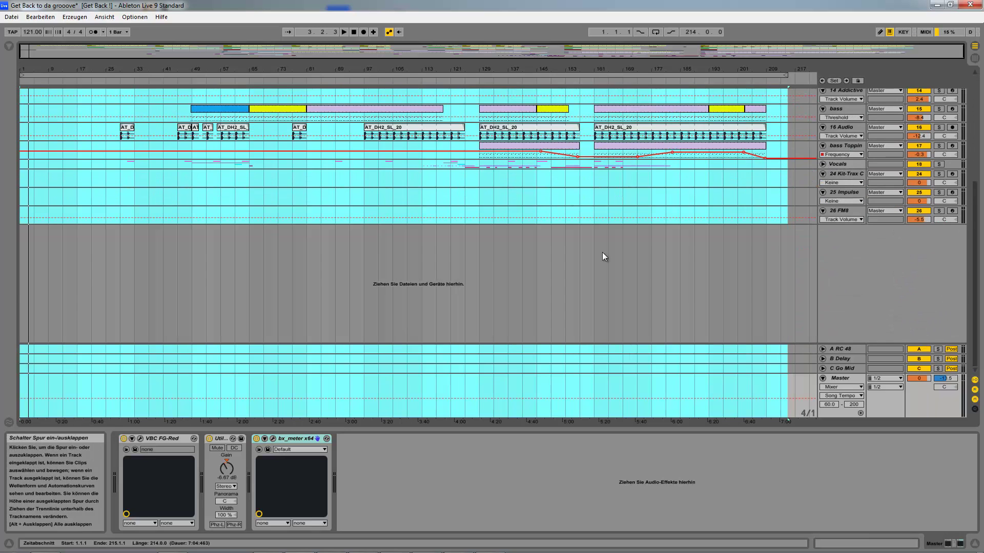
{"action": "scroll", "coordinate": [602, 252], "scroll_direction": "up", "scroll_amount": 9}
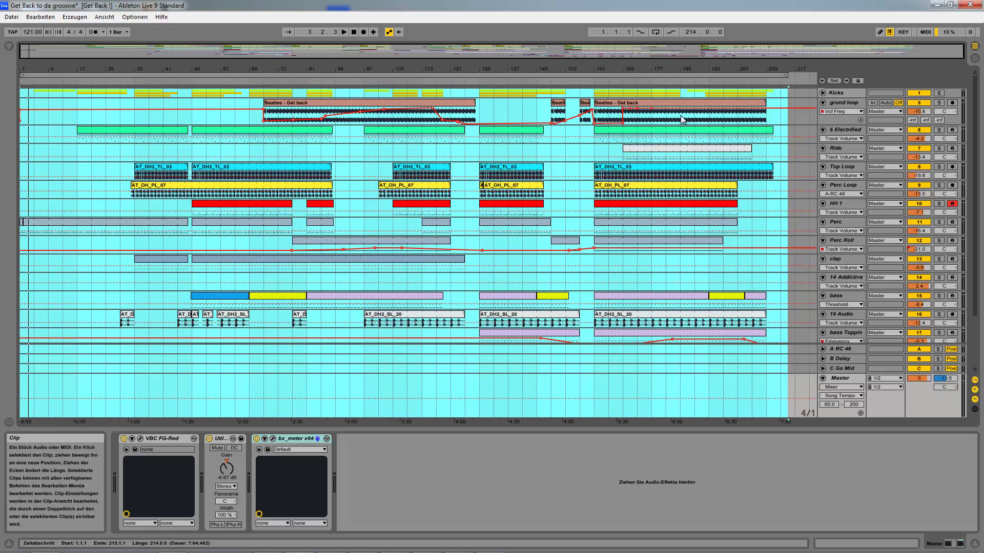
Step: Look over the arrangement's tracks and hide the help text box beside the device chain
{"action": "scroll", "coordinate": [582, 180], "scroll_direction": "down", "scroll_amount": 3}
{"action": "scroll", "coordinate": [587, 277], "scroll_direction": "up", "scroll_amount": 3}
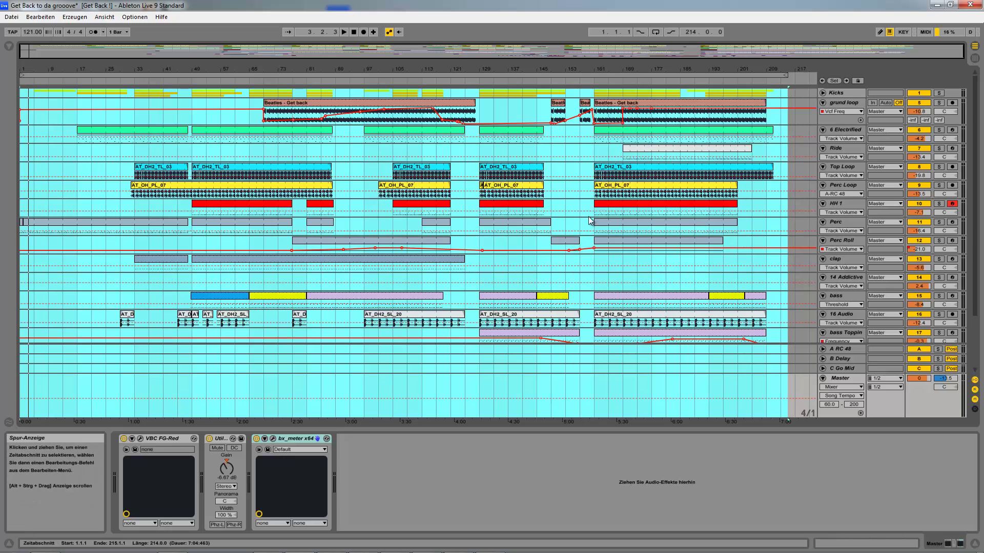
{"action": "scroll", "coordinate": [954, 212], "scroll_direction": "down", "scroll_amount": 1}
{"action": "scroll", "coordinate": [953, 212], "scroll_direction": "down", "scroll_amount": 1}
{"action": "scroll", "coordinate": [954, 212], "scroll_direction": "up", "scroll_amount": 2}
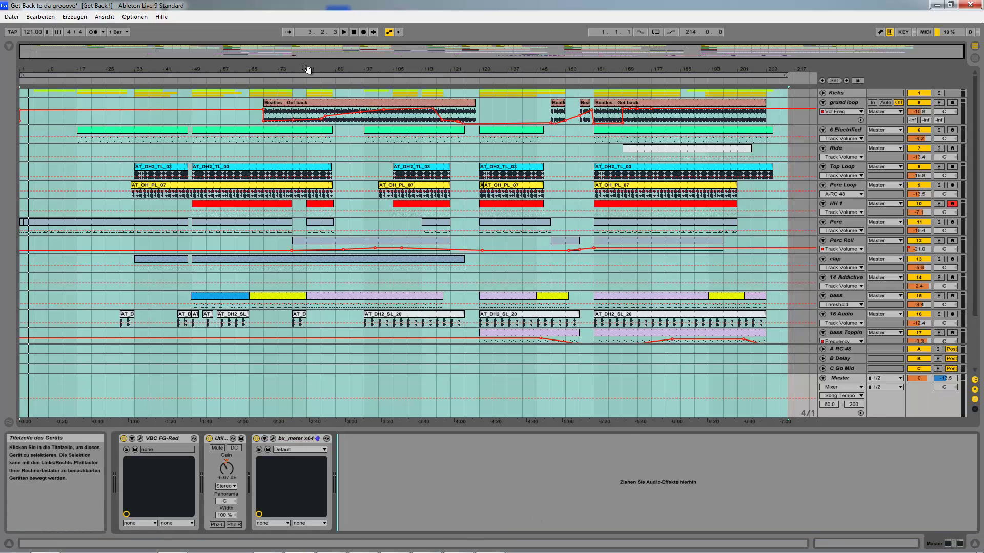
{"action": "scroll", "coordinate": [420, 148], "scroll_direction": "down", "scroll_amount": 2}
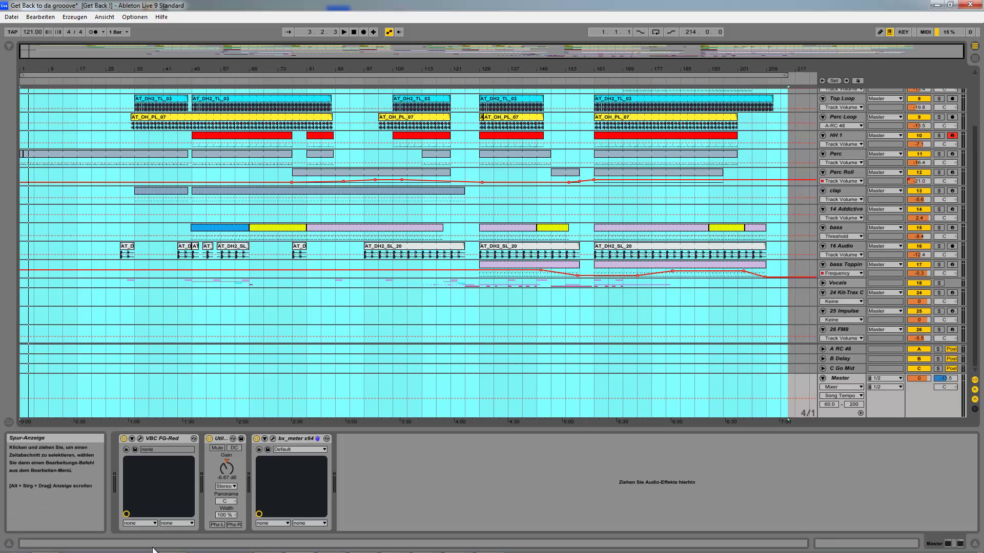
{"action": "left_click", "coordinate": [9, 543]}
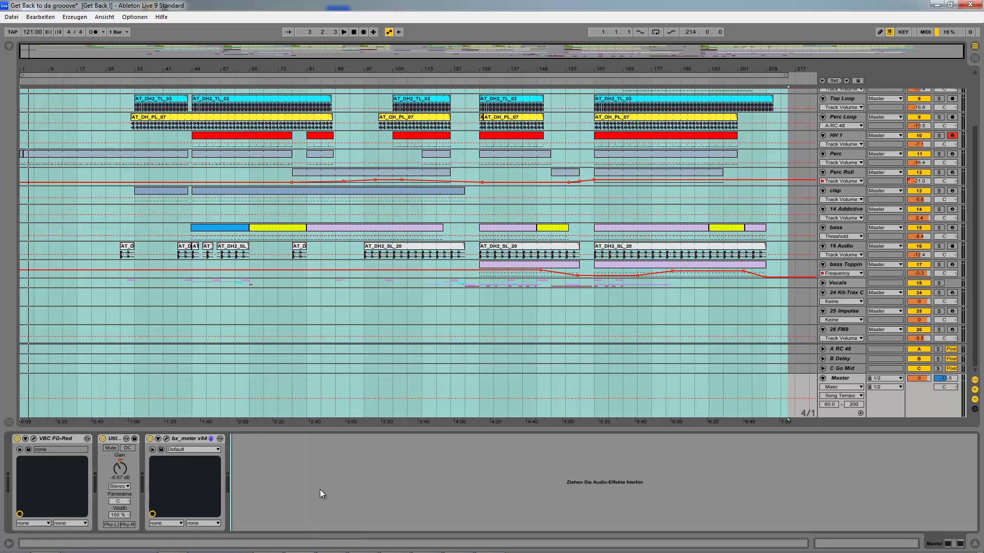
{"action": "scroll", "coordinate": [394, 224], "scroll_direction": "up", "scroll_amount": 2}
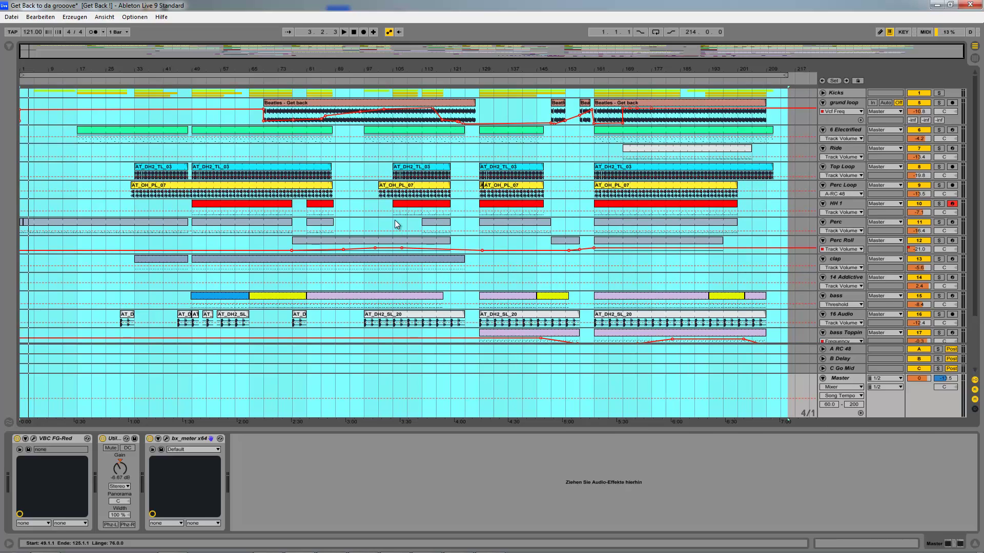
Step: View the Kicks group's devices, the arrangement's full loop range and the file commands, including audio/video export
{"action": "left_click", "coordinate": [836, 95]}
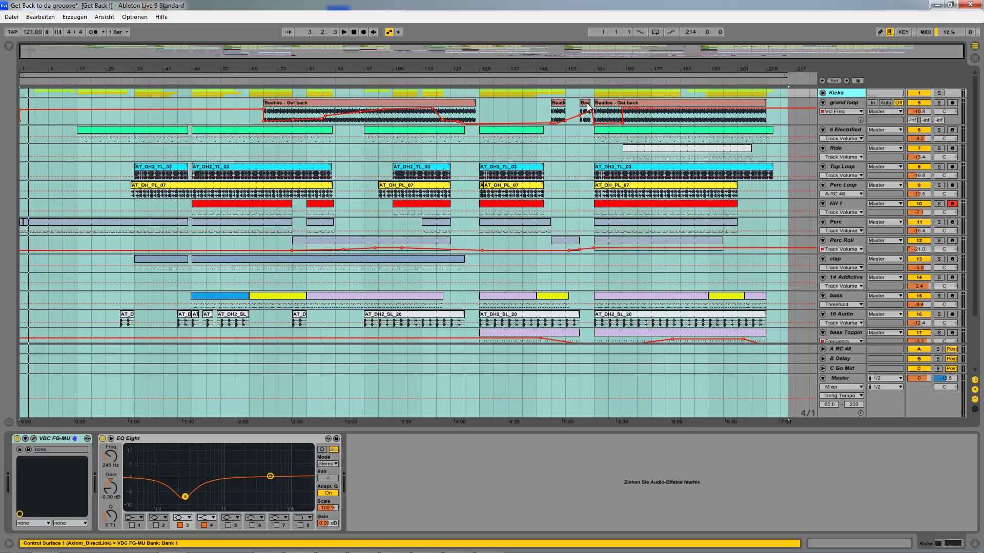
{"action": "left_click", "coordinate": [682, 73]}
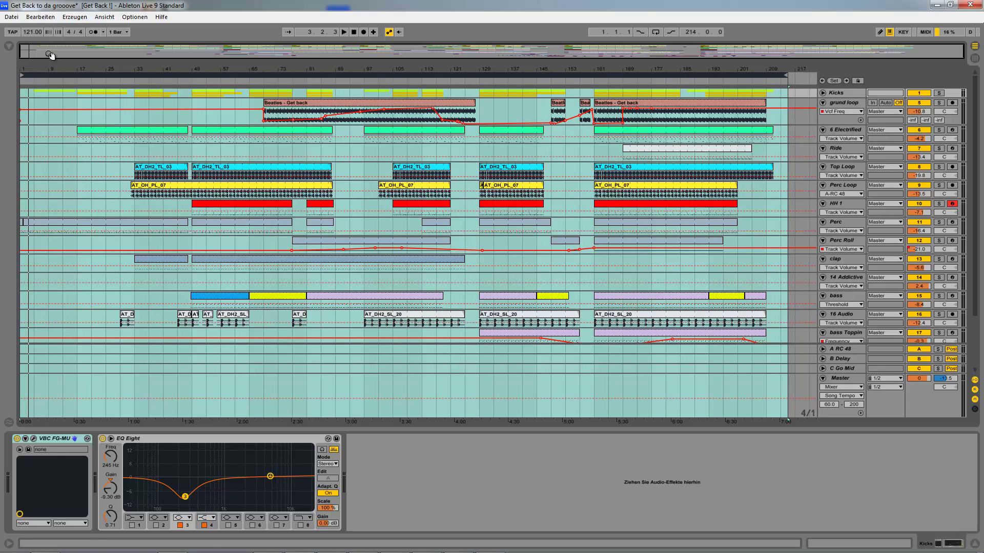
{"action": "left_click", "coordinate": [4, 17]}
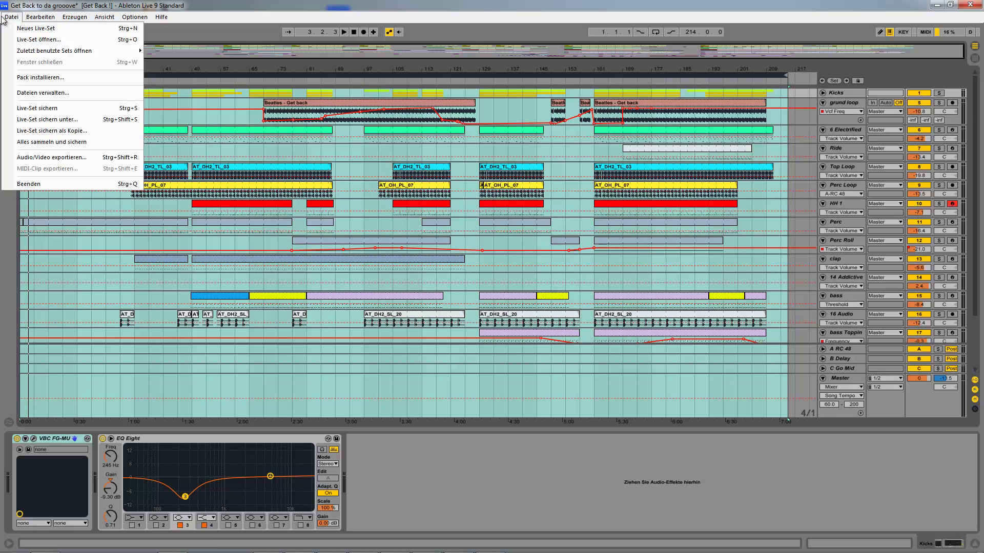
{"action": "left_click", "coordinate": [282, 7]}
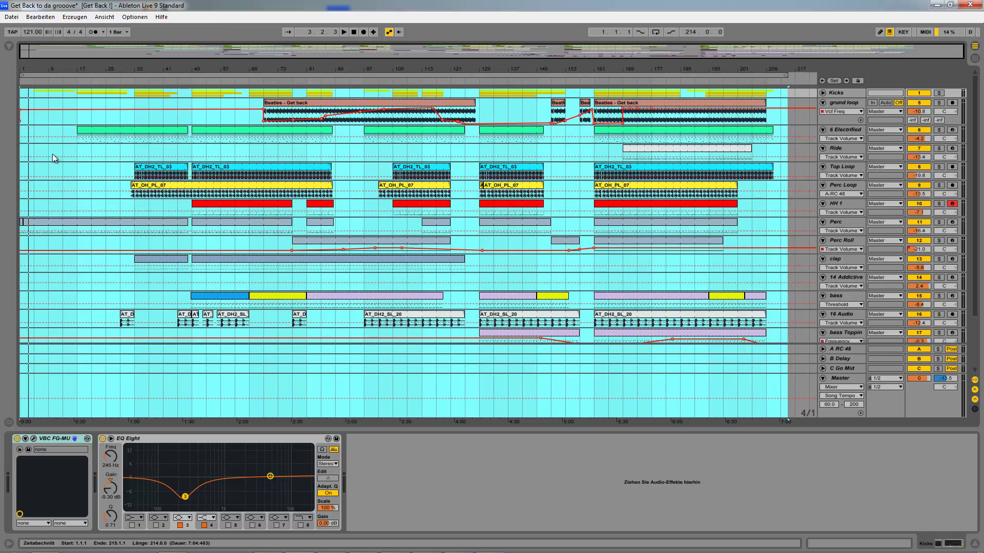
{"action": "left_click", "coordinate": [52, 154]}
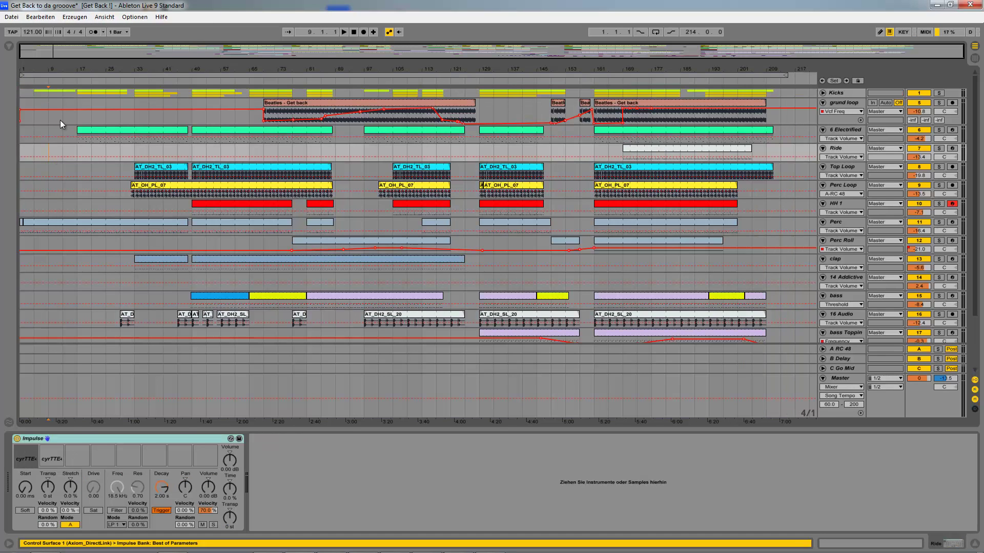
Step: Extend the end of the arrangement's loop range to 218.3.1, past the last clips, for a length of 217.2.0
{"action": "left_click", "coordinate": [90, 75]}
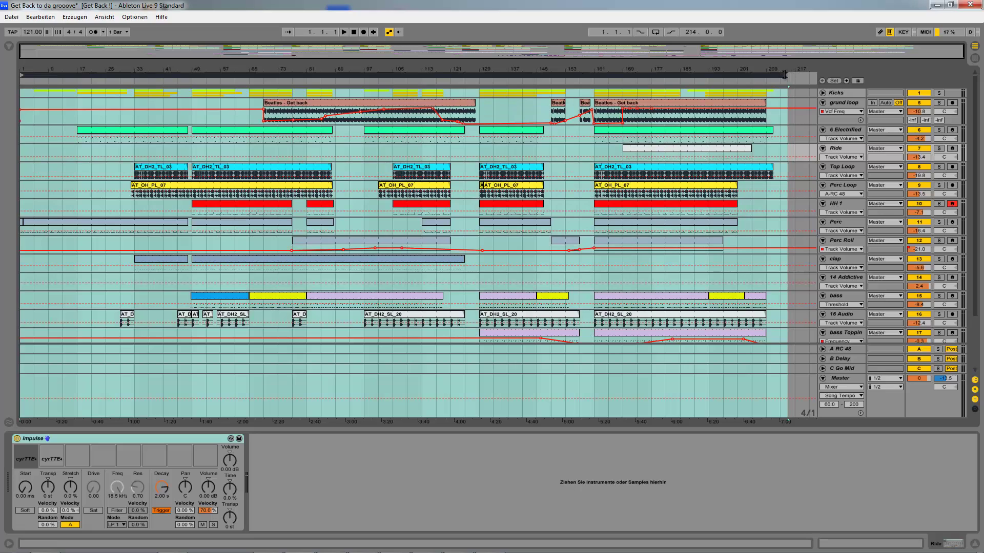
{"action": "mouse_move", "coordinate": [789, 72]}
{"action": "left_mouse_down"}
{"action": "mouse_move", "coordinate": [82, 75]}
{"action": "mouse_move", "coordinate": [793, 75]}
{"action": "left_mouse_up"}
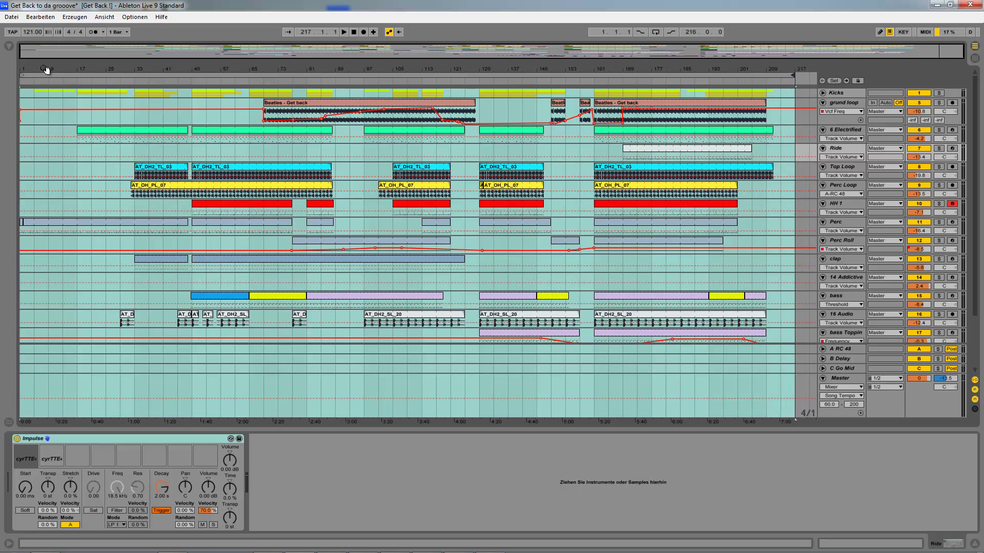
{"action": "mouse_move", "coordinate": [794, 67]}
{"action": "left_mouse_down"}
{"action": "mouse_move", "coordinate": [742, 69]}
{"action": "mouse_move", "coordinate": [792, 67]}
{"action": "left_mouse_up"}
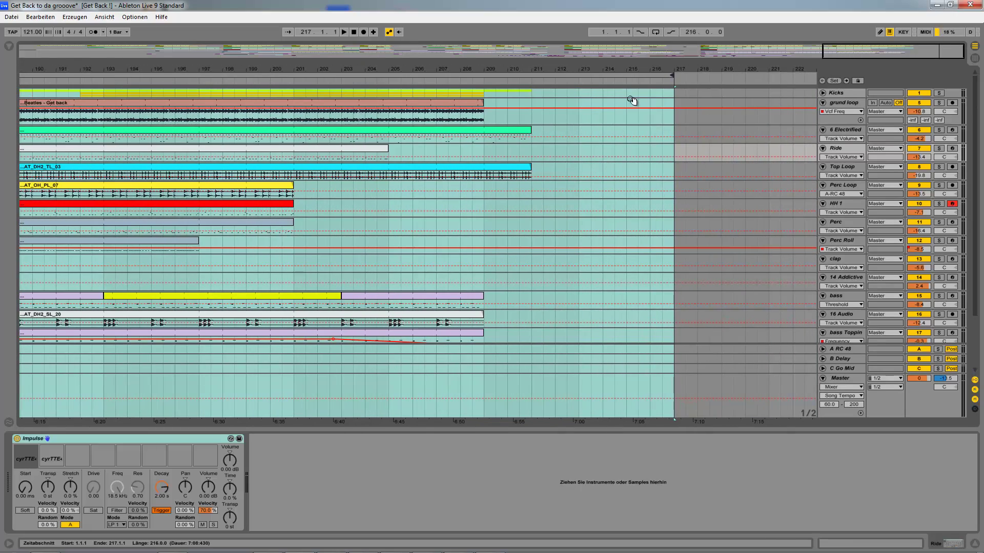
{"action": "mouse_move", "coordinate": [667, 75]}
{"action": "left_mouse_down"}
{"action": "mouse_move", "coordinate": [593, 76]}
{"action": "mouse_move", "coordinate": [661, 76]}
{"action": "left_mouse_up"}
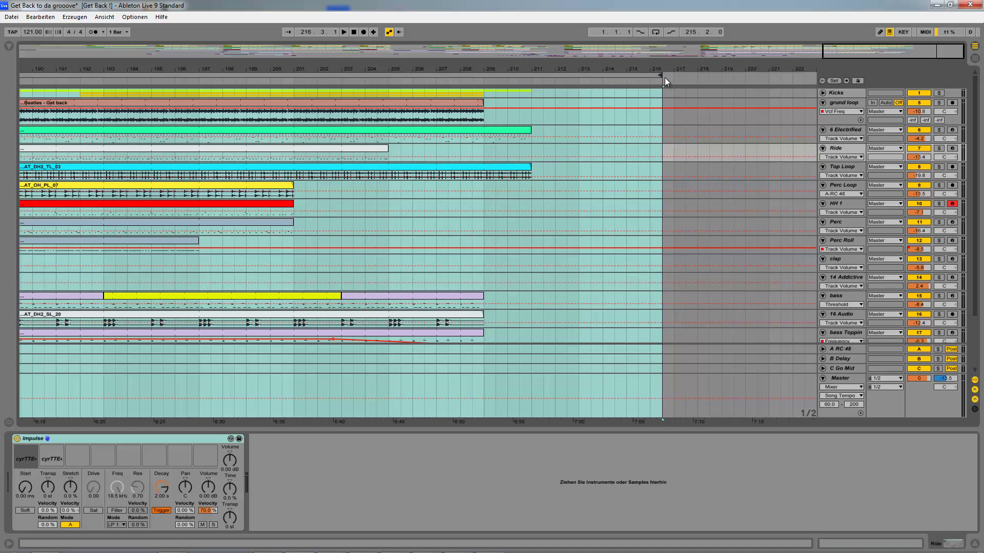
{"action": "left_click_drag", "start_coordinate": [663, 76], "coordinate": [714, 77]}
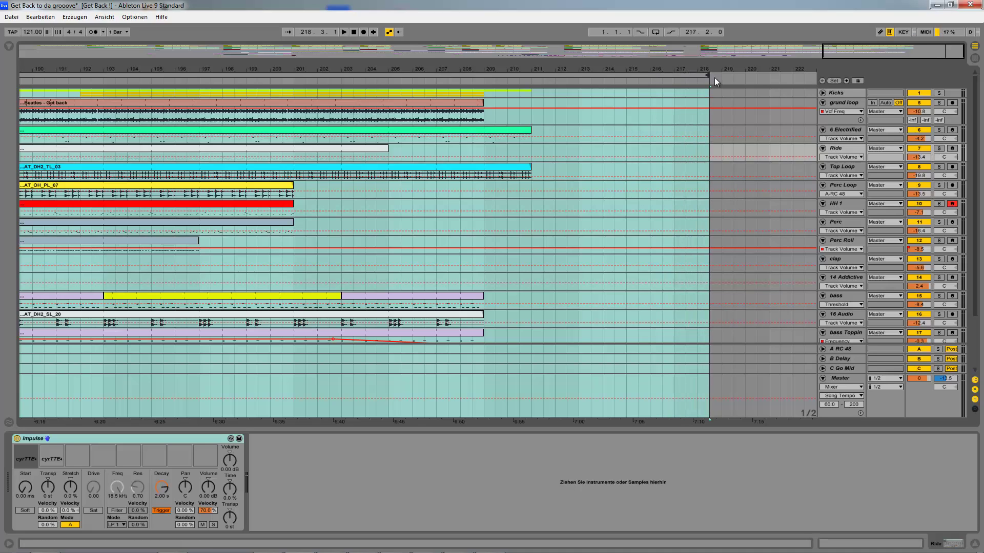
Step: Select the whole loop range on all tracks and check the selection from the first to the last track
{"action": "key", "text": "ctrl+a"}
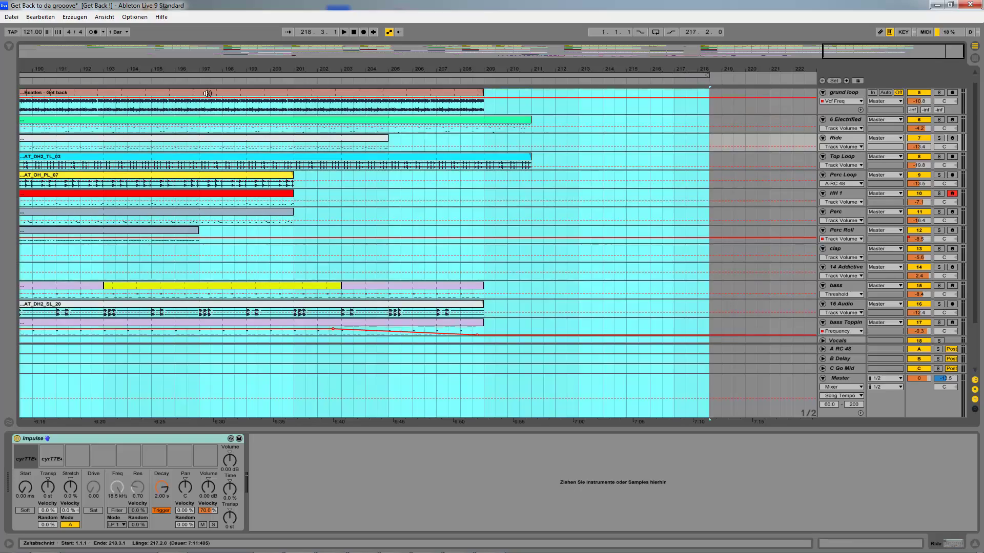
{"action": "double_click", "coordinate": [187, 67]}
{"action": "scroll", "coordinate": [832, 342], "scroll_direction": "up", "scroll_amount": 1}
{"action": "scroll", "coordinate": [770, 246], "scroll_direction": "down", "scroll_amount": 3}
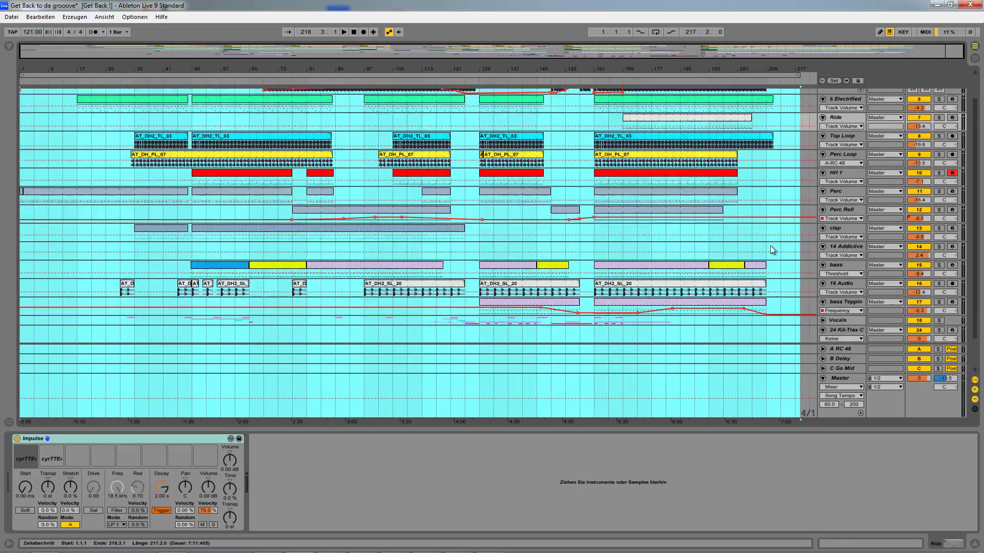
{"action": "scroll", "coordinate": [770, 246], "scroll_direction": "up", "scroll_amount": 2}
{"action": "scroll", "coordinate": [770, 244], "scroll_direction": "down", "scroll_amount": 3}
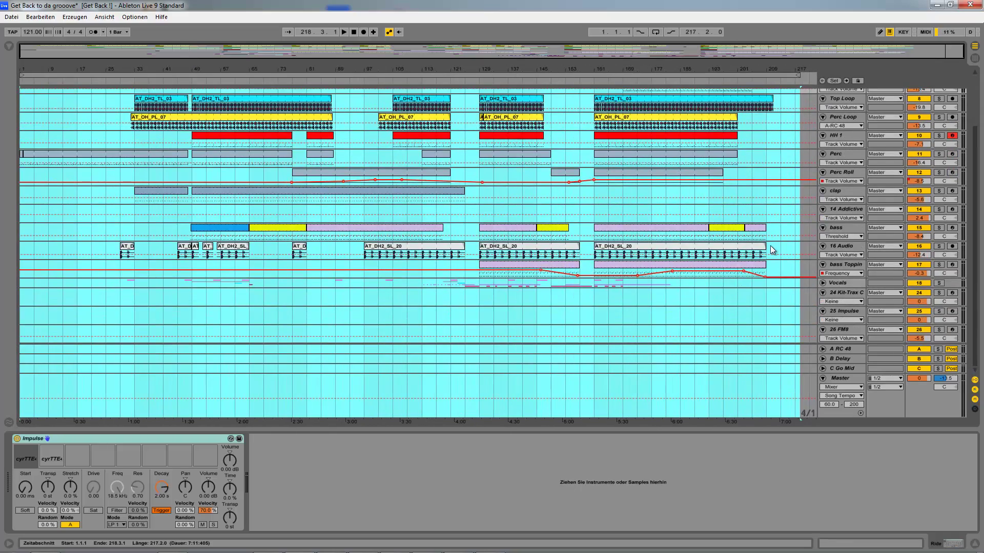
Step: Clear the all-track selection and select the full loop range on the 14 Addictive Keys track only
{"action": "left_click", "coordinate": [84, 216]}
{"action": "scroll", "coordinate": [84, 217], "scroll_direction": "up", "scroll_amount": 3}
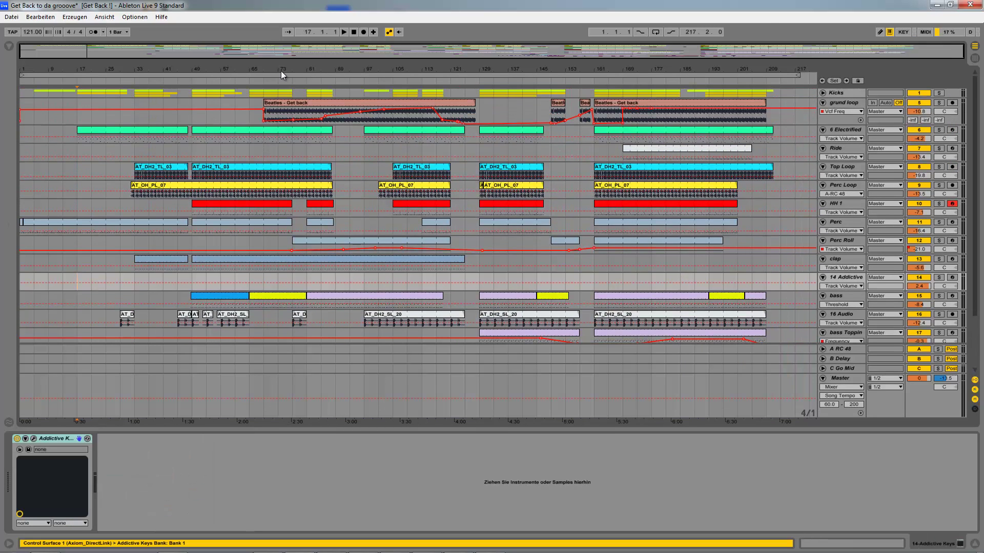
{"action": "key", "text": "ctrl+a"}
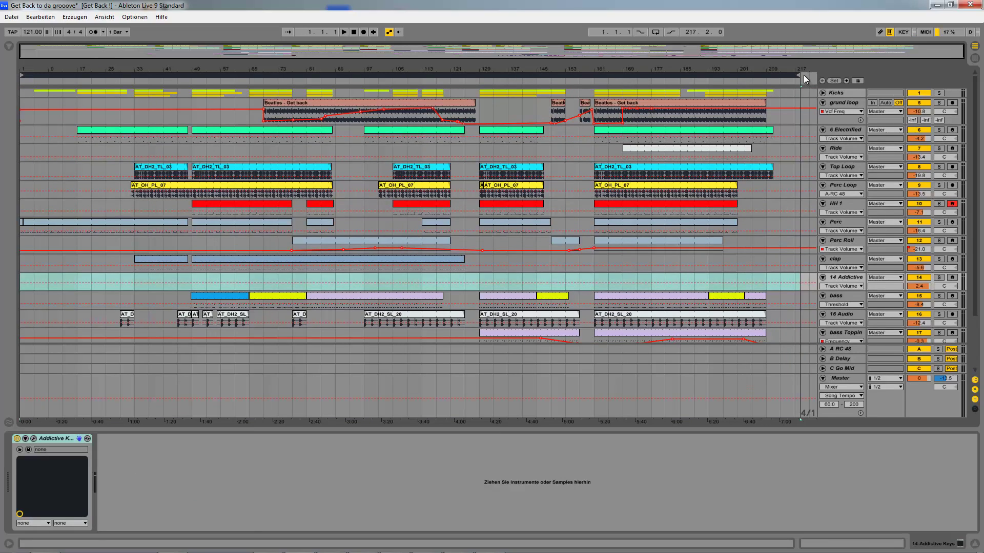
Step: Show the Master track's device chain and open the VBC FG-Red compressor's window over the arrangement
{"action": "left_click", "coordinate": [840, 93]}
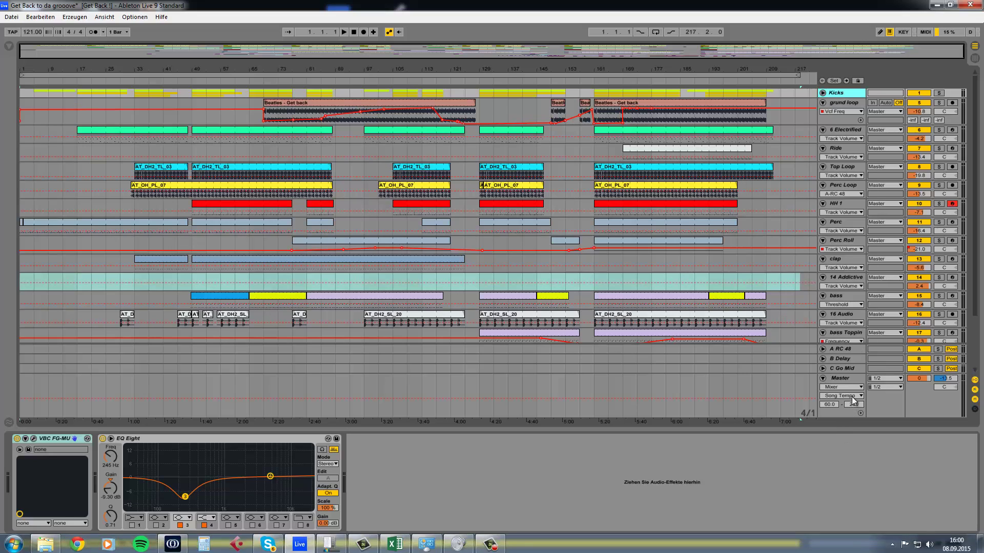
{"action": "left_click", "coordinate": [852, 378]}
{"action": "left_click", "coordinate": [416, 504]}
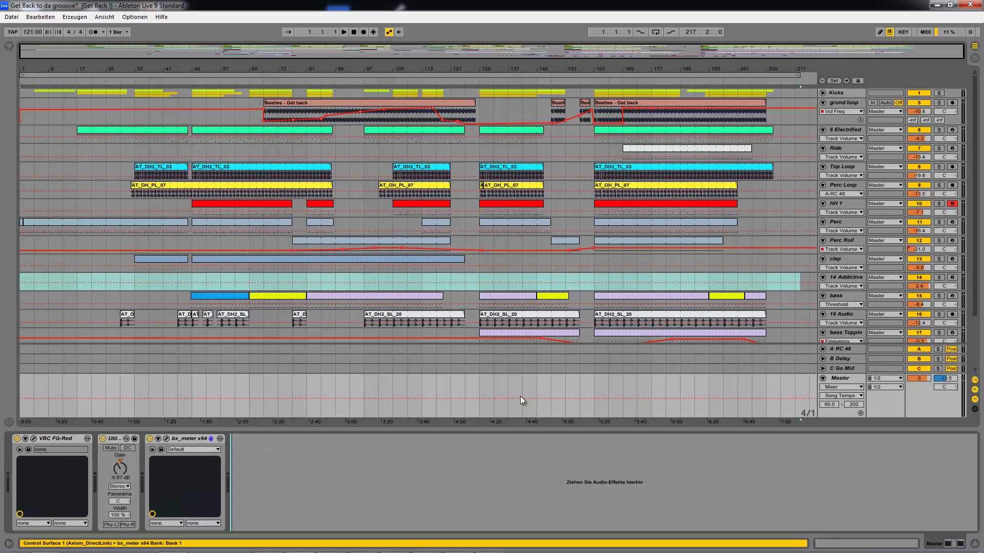
{"action": "left_click", "coordinate": [47, 439]}
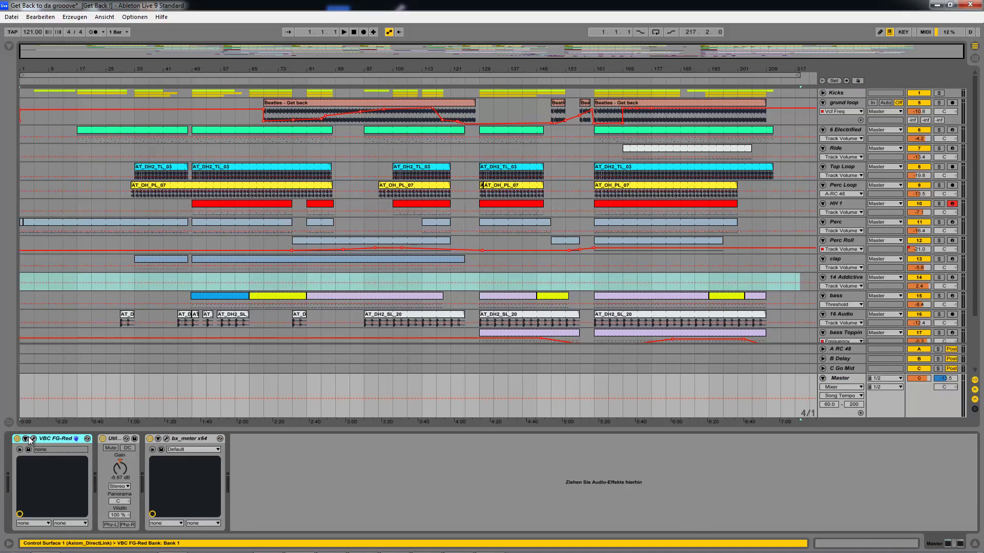
{"action": "left_click", "coordinate": [32, 439]}
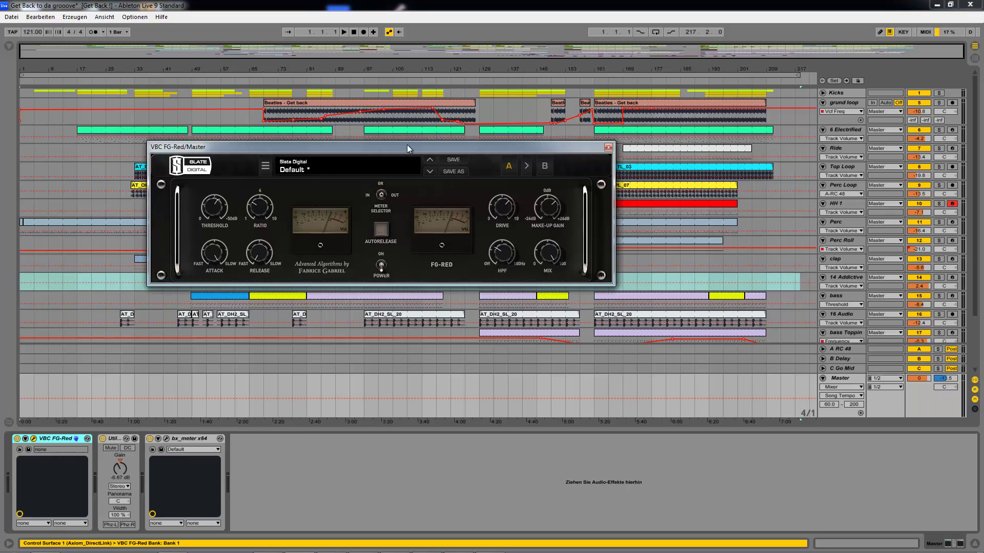
{"action": "left_click_drag", "start_coordinate": [407, 145], "coordinate": [428, 184]}
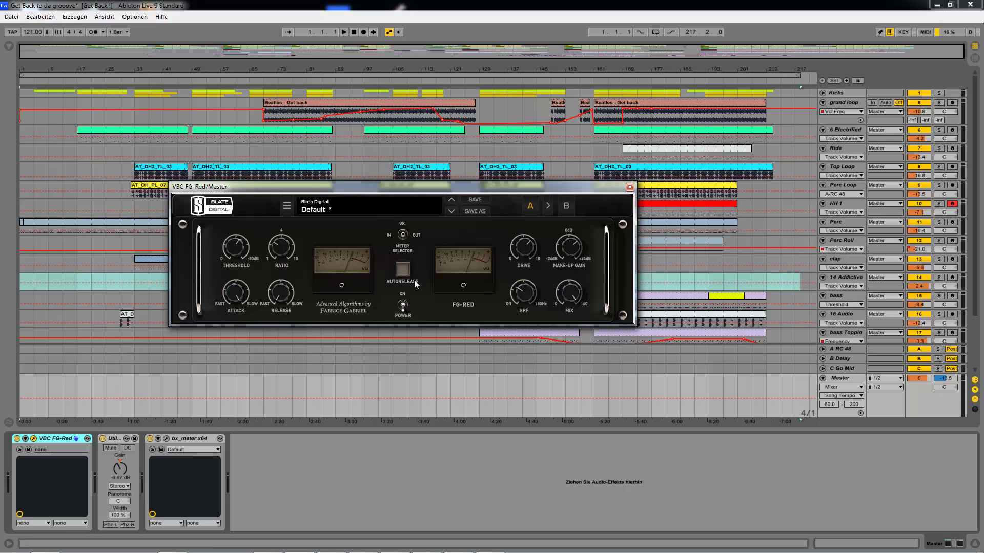
Step: Switch the FG-Red compressor's power on and back off
{"action": "left_click", "coordinate": [402, 305]}
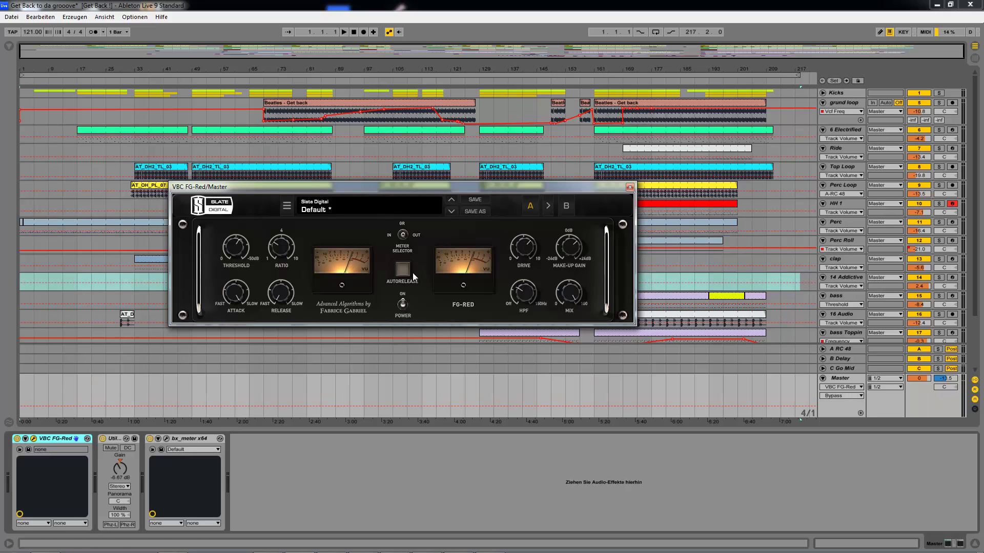
{"action": "left_click", "coordinate": [403, 305]}
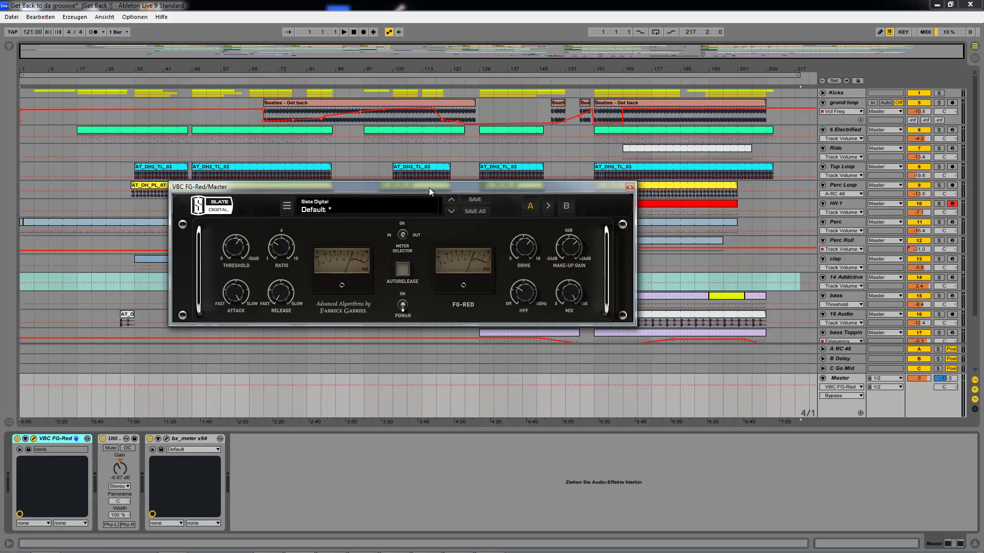
Step: Reposition the FG-Red compressor's window lower over the arrangement, just above the device chain
{"action": "left_click_drag", "start_coordinate": [428, 188], "coordinate": [489, 166]}
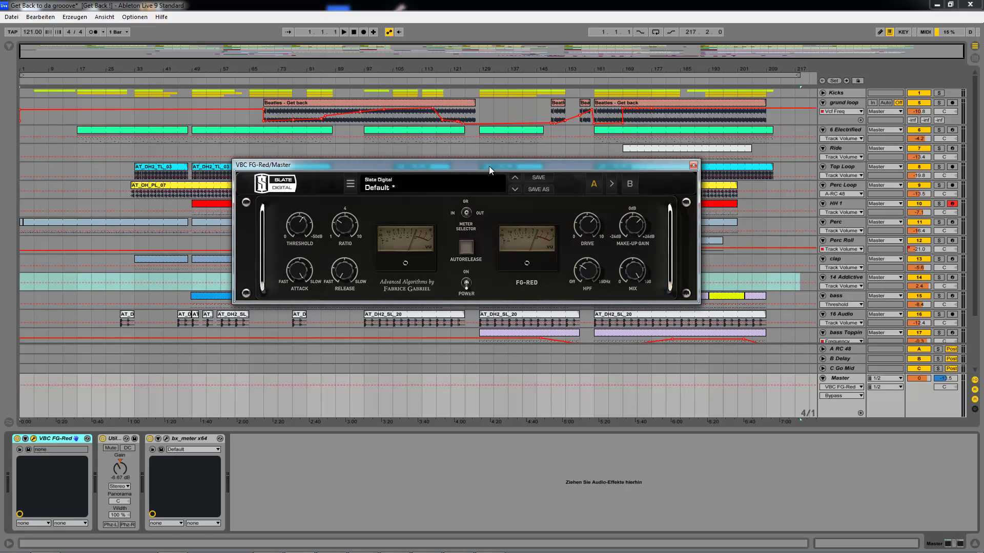
{"action": "left_click_drag", "start_coordinate": [652, 164], "coordinate": [617, 225]}
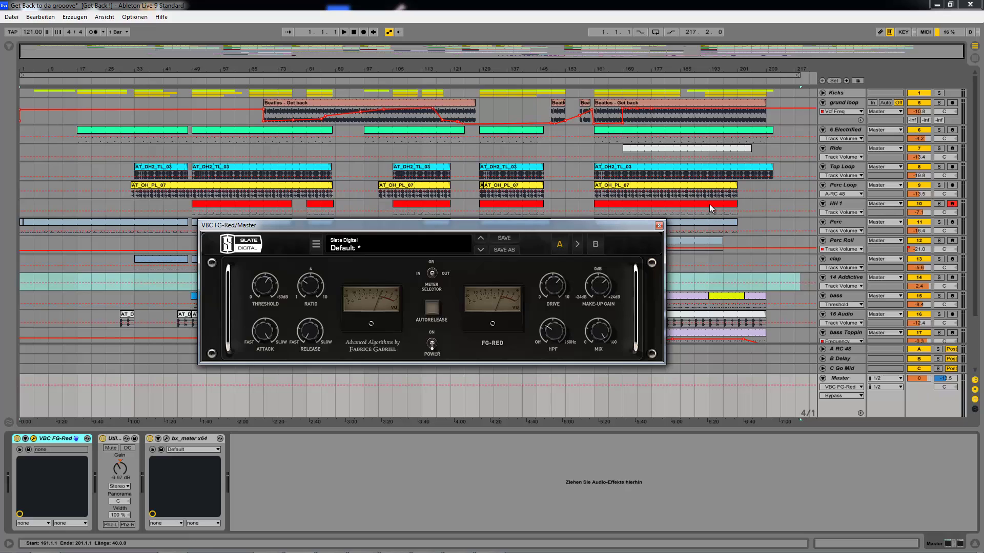
{"action": "left_click_drag", "start_coordinate": [561, 224], "coordinate": [506, 263]}
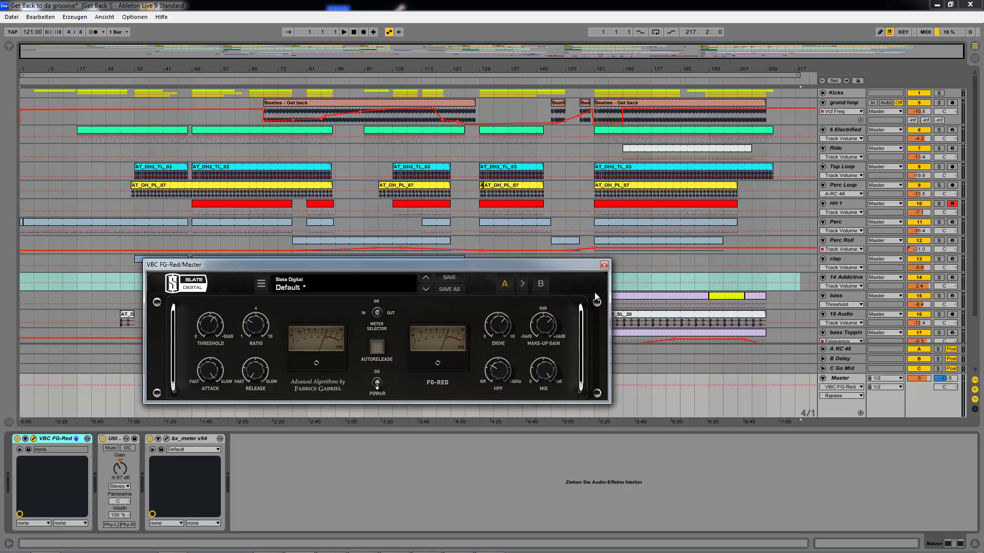
Step: Close the FG-Red compressor's window and open the audio/video export settings, placed higher over the arrangement
{"action": "left_click", "coordinate": [604, 265]}
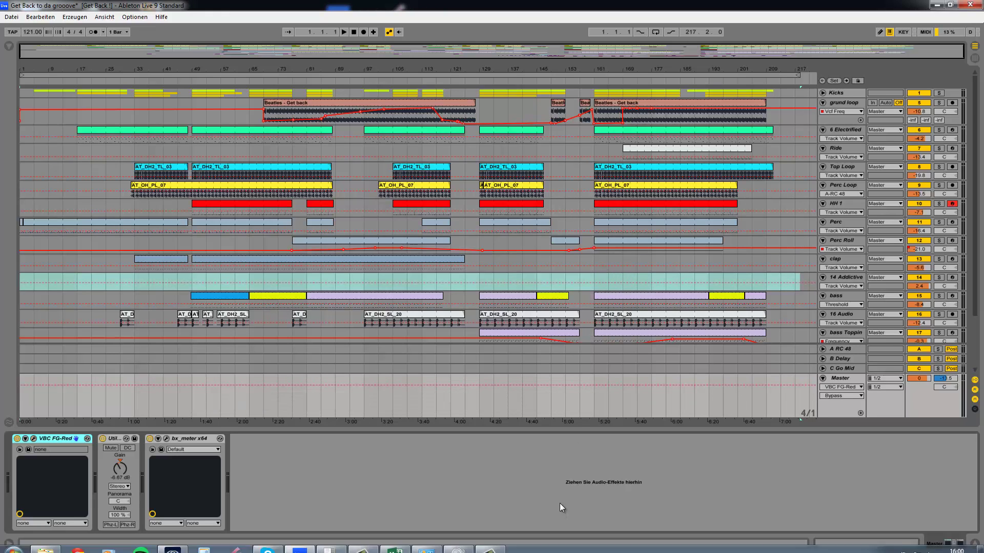
{"action": "left_click", "coordinate": [6, 19]}
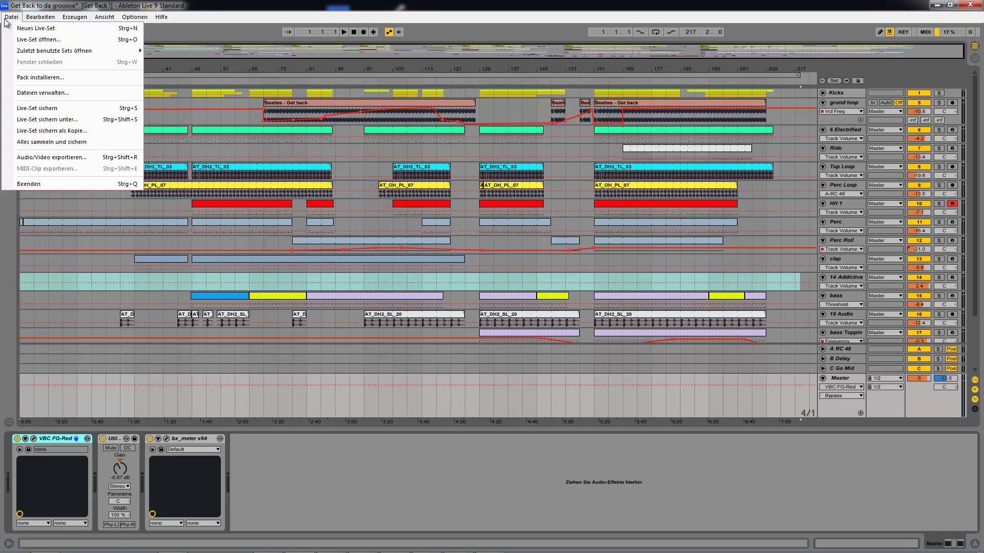
{"action": "left_click", "coordinate": [90, 157]}
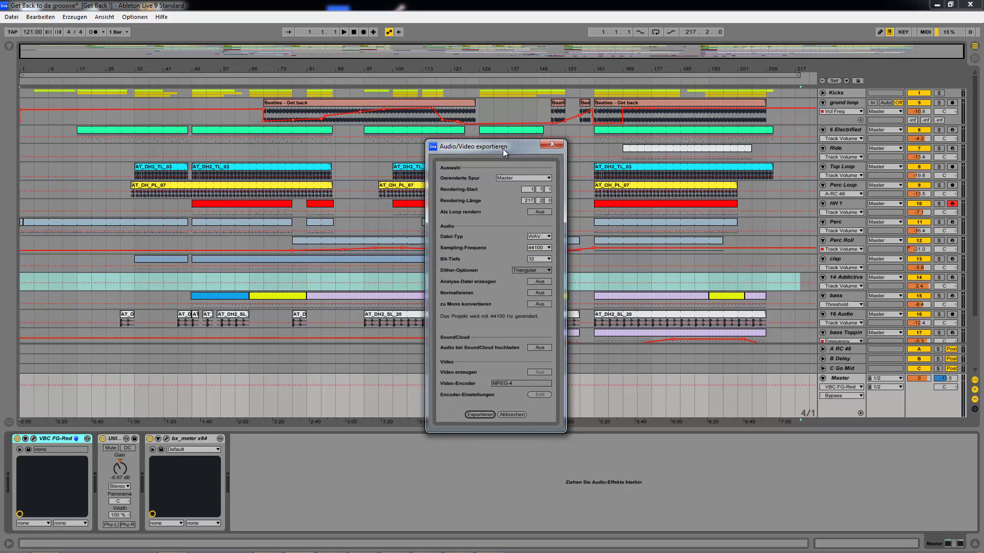
{"action": "left_click_drag", "start_coordinate": [504, 152], "coordinate": [371, 75]}
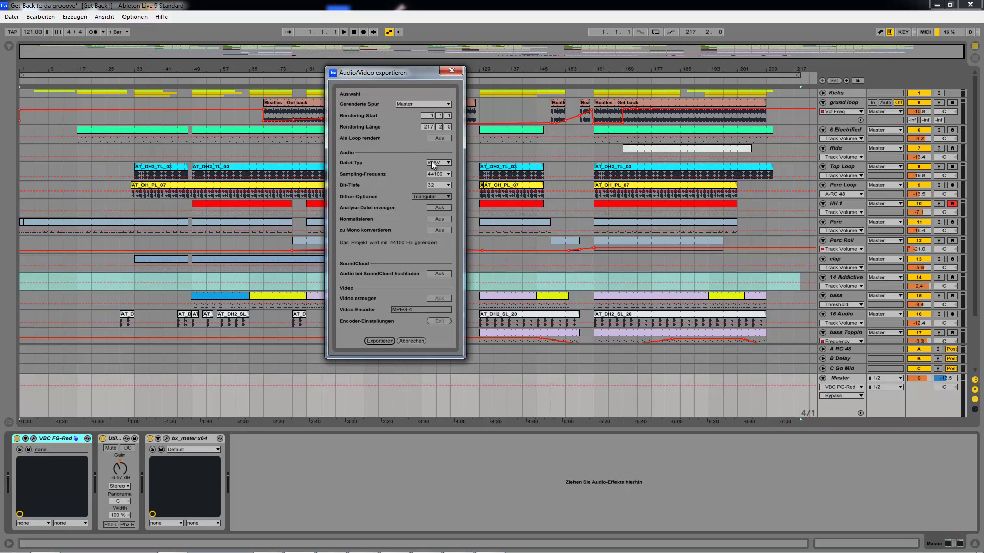
Step: Set the rendered track for the export to Alle Einzelspuren and reposition the export settings over the arrangement
{"action": "left_click", "coordinate": [414, 105]}
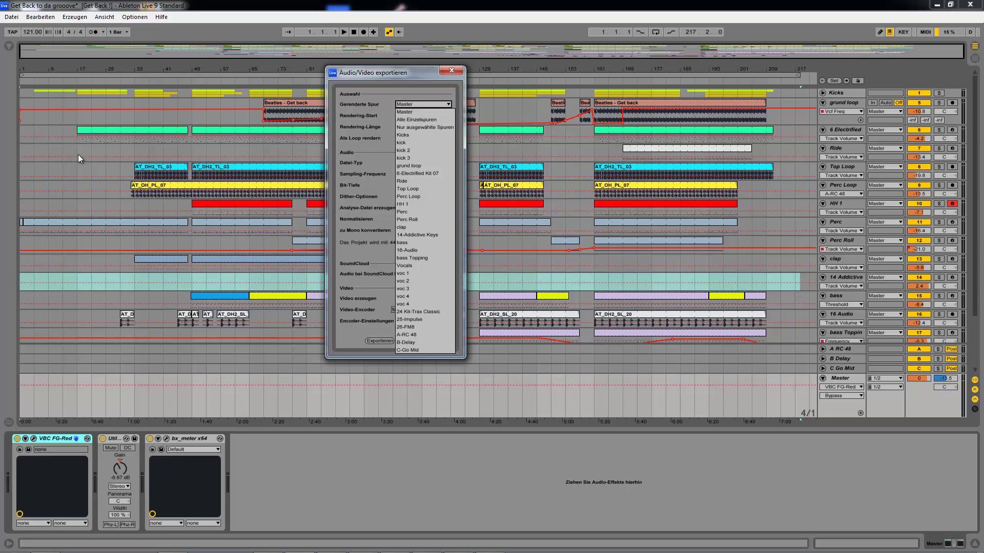
{"action": "left_click", "coordinate": [428, 121]}
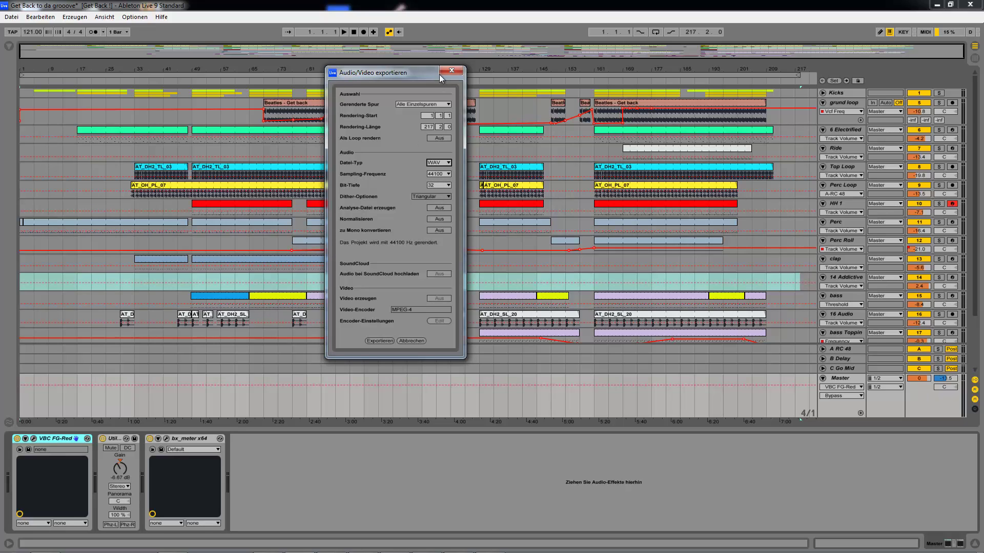
{"action": "left_click_drag", "start_coordinate": [410, 76], "coordinate": [402, 100]}
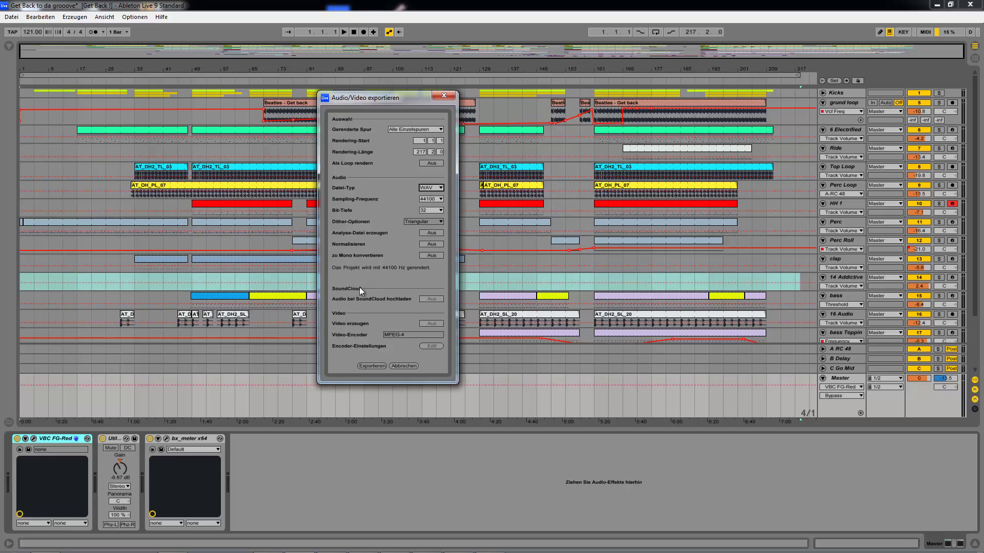
{"action": "left_click_drag", "start_coordinate": [366, 100], "coordinate": [333, 99]}
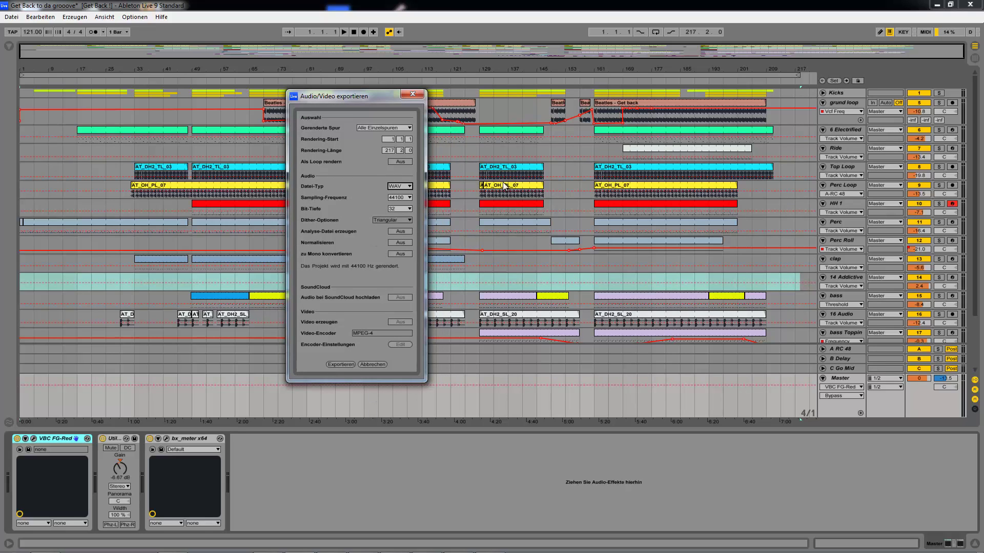
{"action": "left_click_drag", "start_coordinate": [377, 100], "coordinate": [384, 100]}
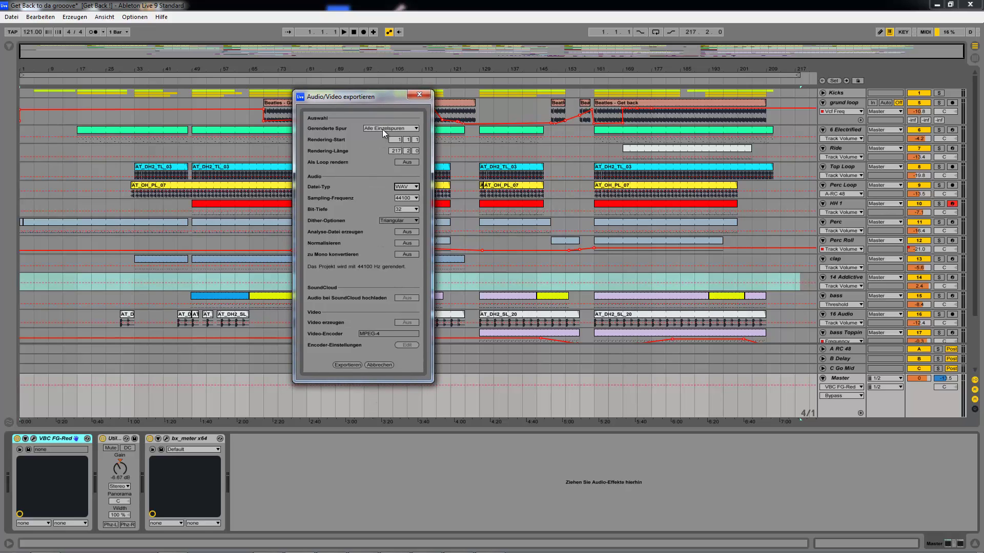
Step: Review the export's rendered track, rendering length, file type and sampling rate options without changing them
{"action": "left_click", "coordinate": [382, 129]}
{"action": "left_click", "coordinate": [383, 129]}
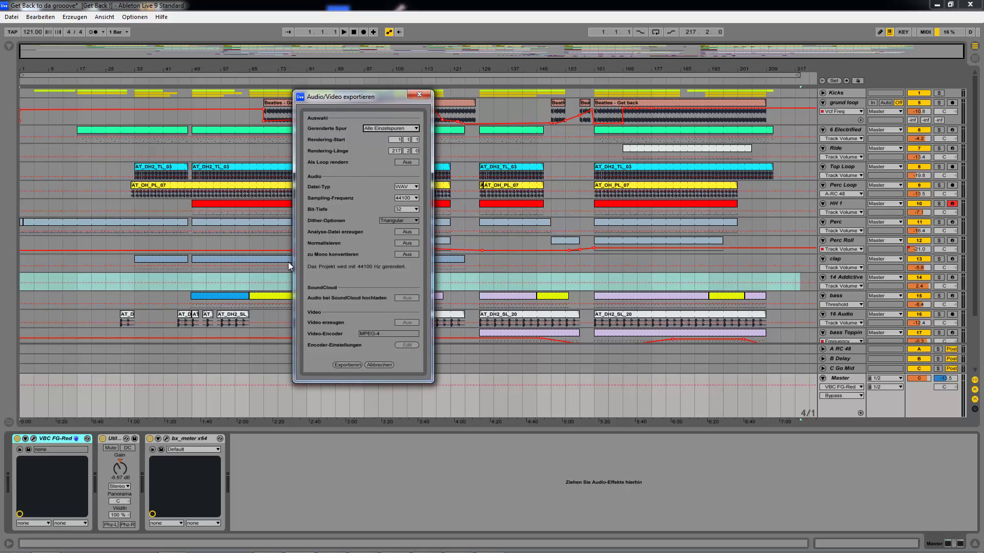
{"action": "left_click", "coordinate": [397, 150]}
{"action": "left_click", "coordinate": [409, 187]}
{"action": "left_click_drag", "start_coordinate": [367, 103], "coordinate": [370, 123]}
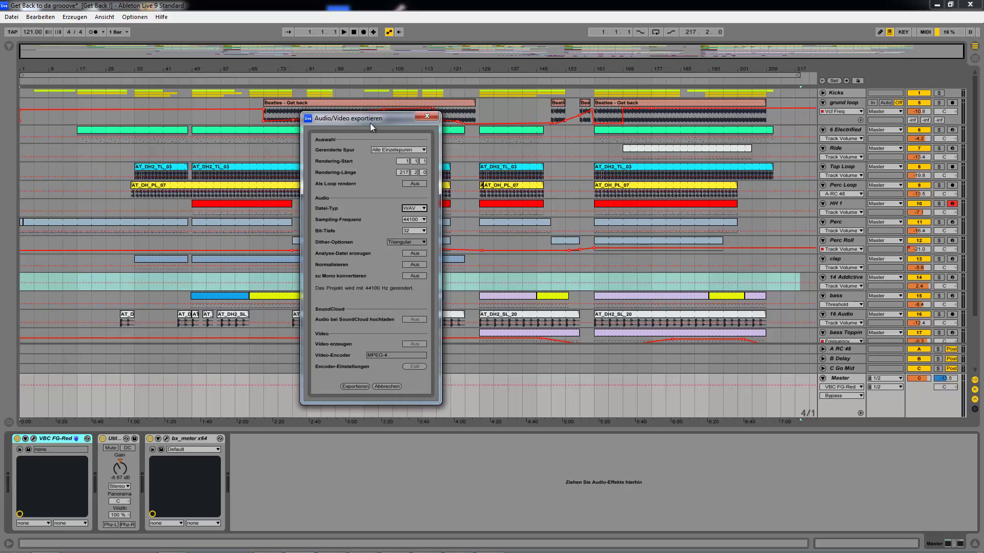
{"action": "left_click", "coordinate": [423, 222]}
{"action": "left_click", "coordinate": [423, 222]}
{"action": "left_click_drag", "start_coordinate": [391, 122], "coordinate": [412, 125]}
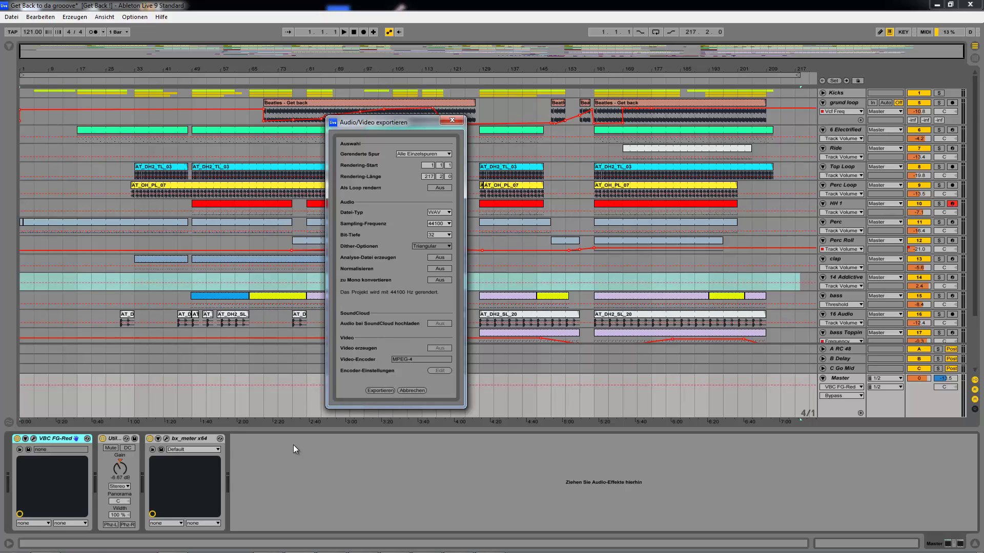
Step: Proceed with the export as far as choosing the WAV file's name and save location, and cancel the export
{"action": "left_click", "coordinate": [381, 391]}
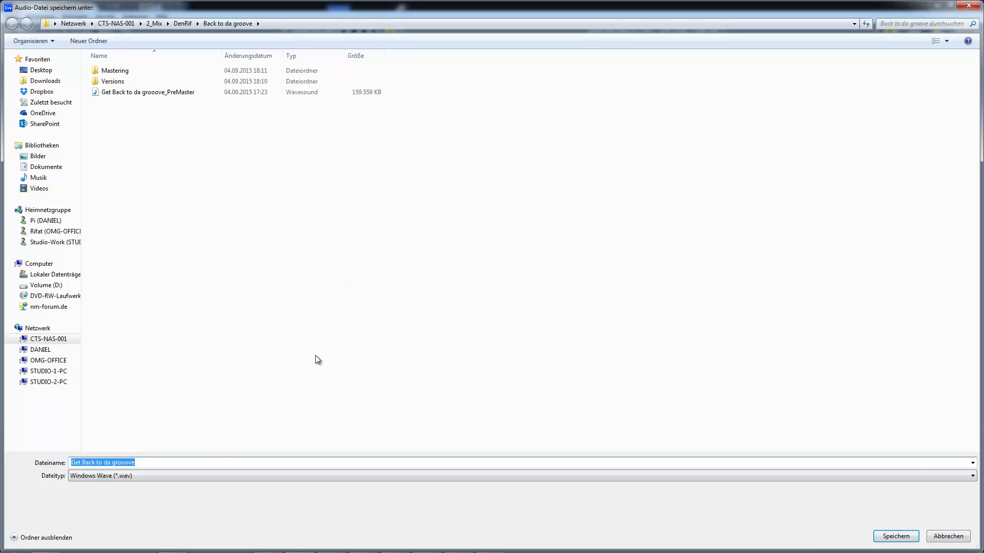
{"action": "left_click", "coordinate": [170, 463]}
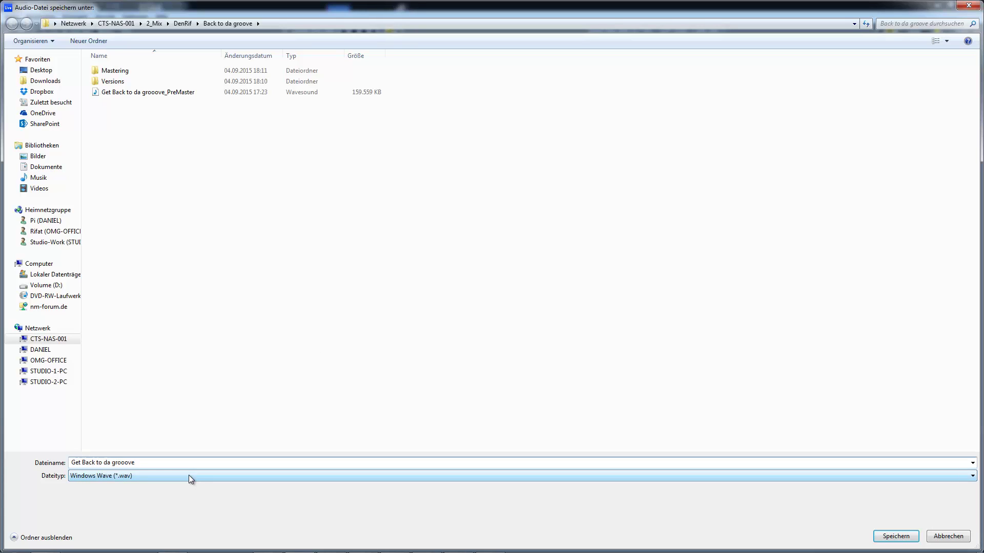
{"action": "left_click", "coordinate": [969, 6]}
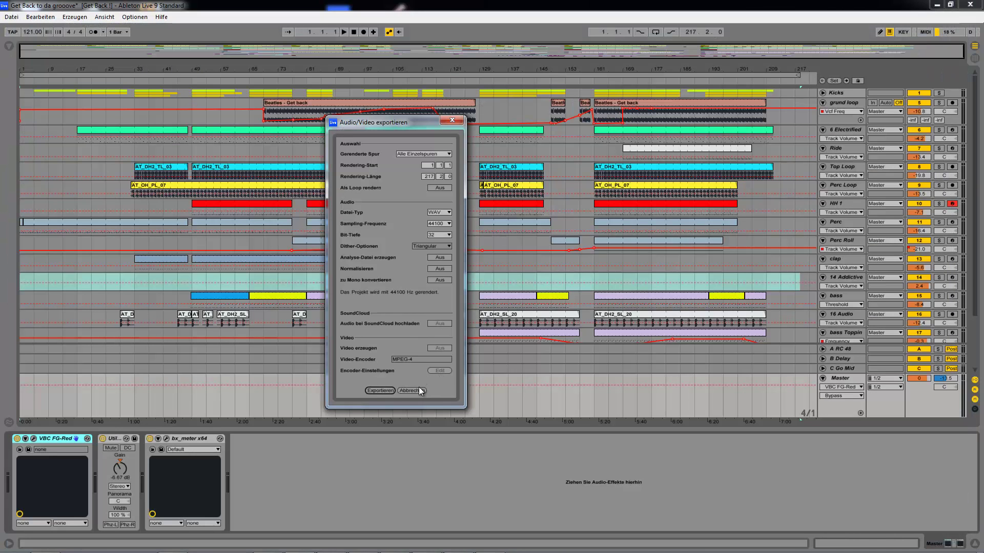
{"action": "left_click", "coordinate": [420, 391]}
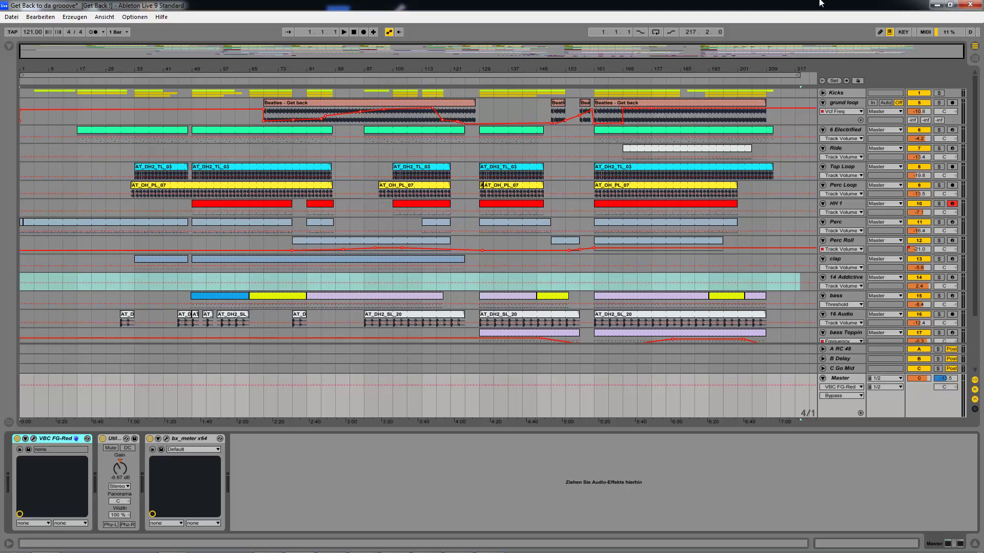
Step: Reduce the maximized arrangement window to a smaller size so the desktop and the windows behind it are accessible
{"action": "double_click", "coordinate": [823, 14]}
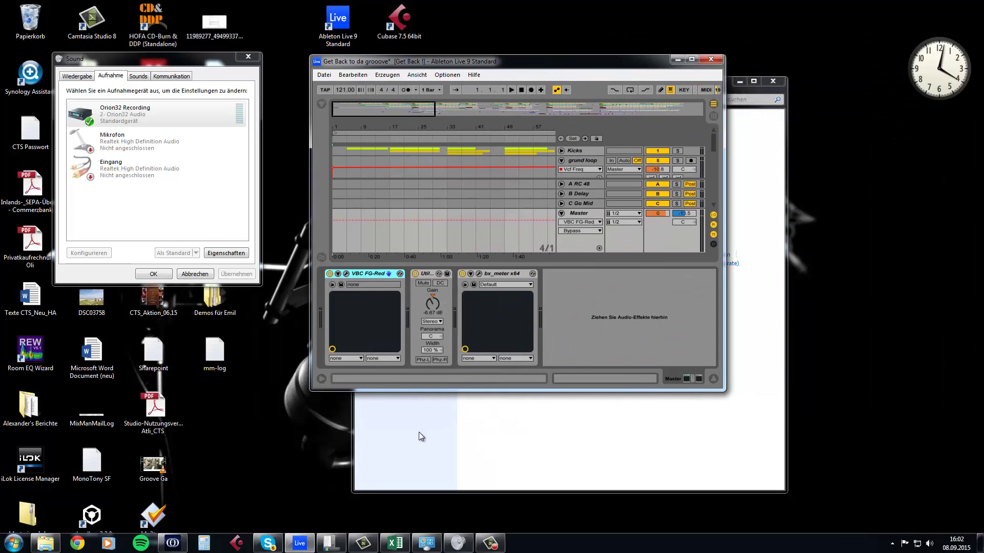